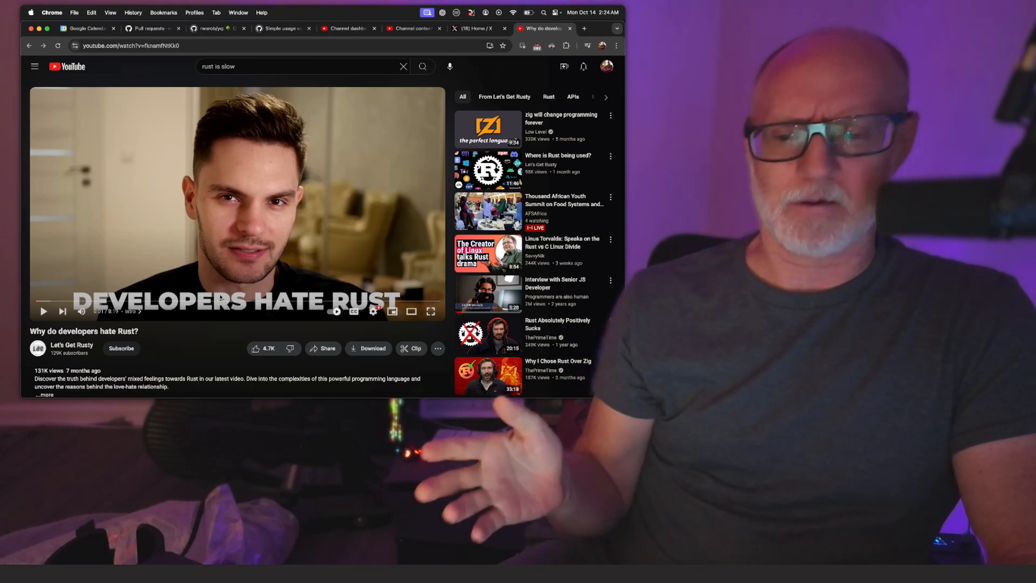
scroll(235, 202, "down", 3)
scroll(235, 203, "up", 2)
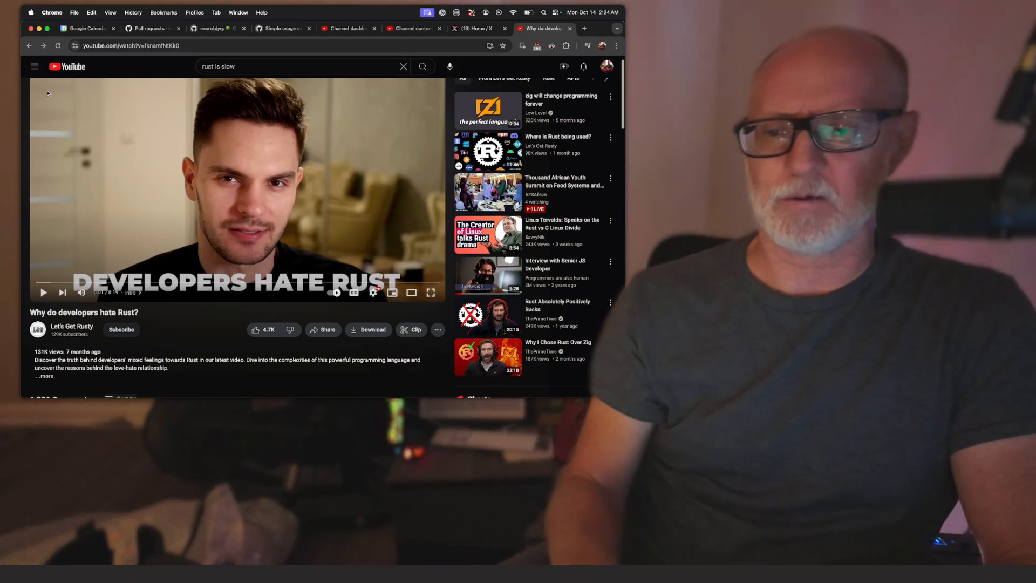
- Return to the 'rust is slow' results and scroll to 'Back to Go, Rust is Slow'
left_click(43, 46)
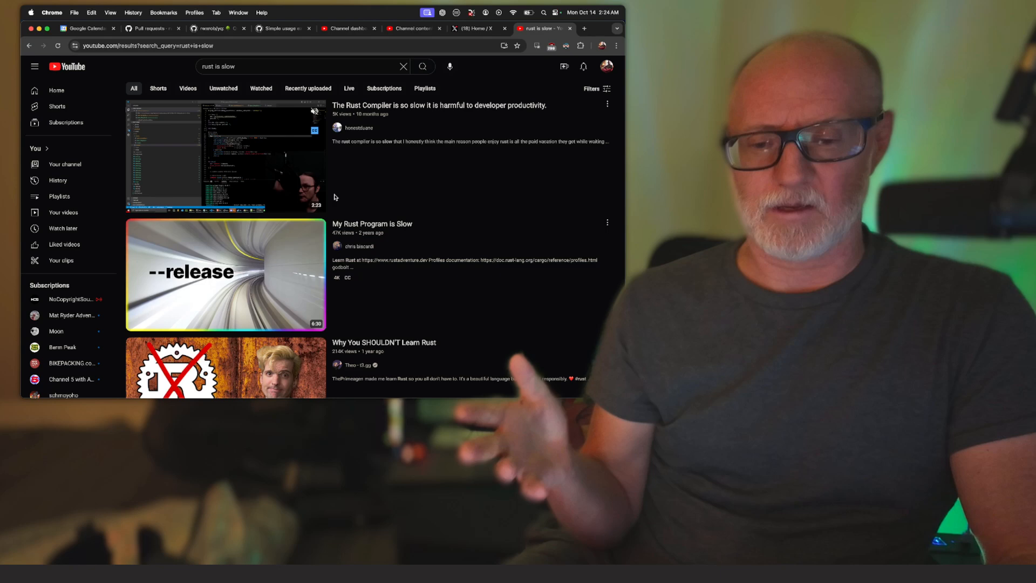
scroll(334, 197, "down", 3)
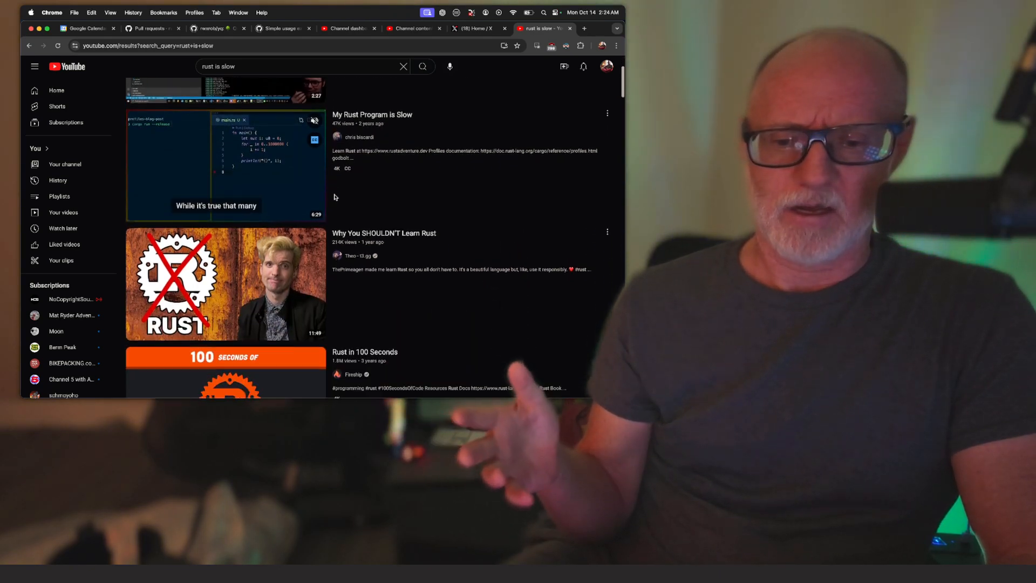
scroll(335, 197, "down", 3)
scroll(334, 197, "down", 3)
scroll(334, 197, "down", 3)
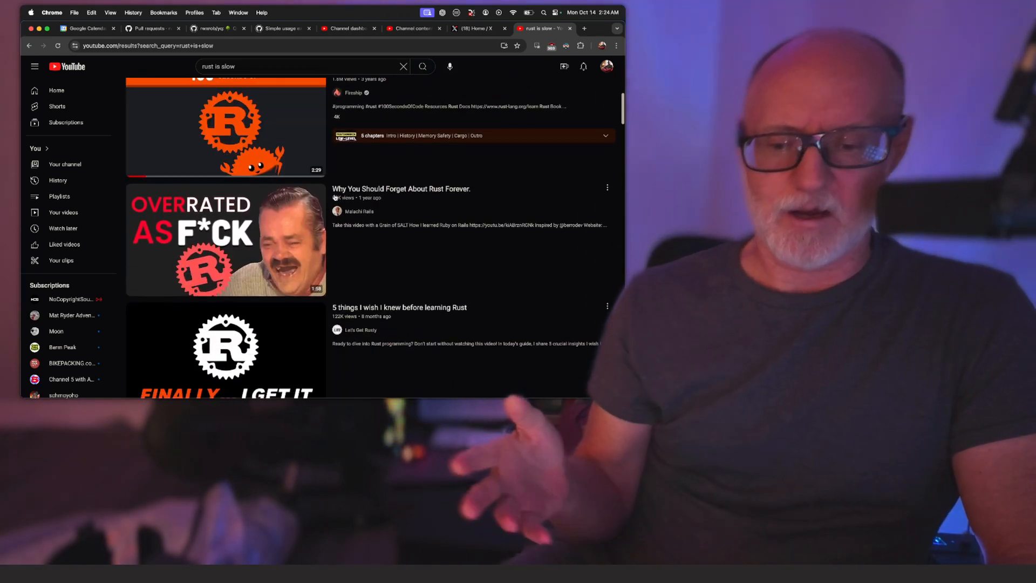
scroll(334, 197, "down", 3)
scroll(335, 197, "down", 2)
scroll(334, 197, "down", 3)
scroll(334, 197, "down", 3)
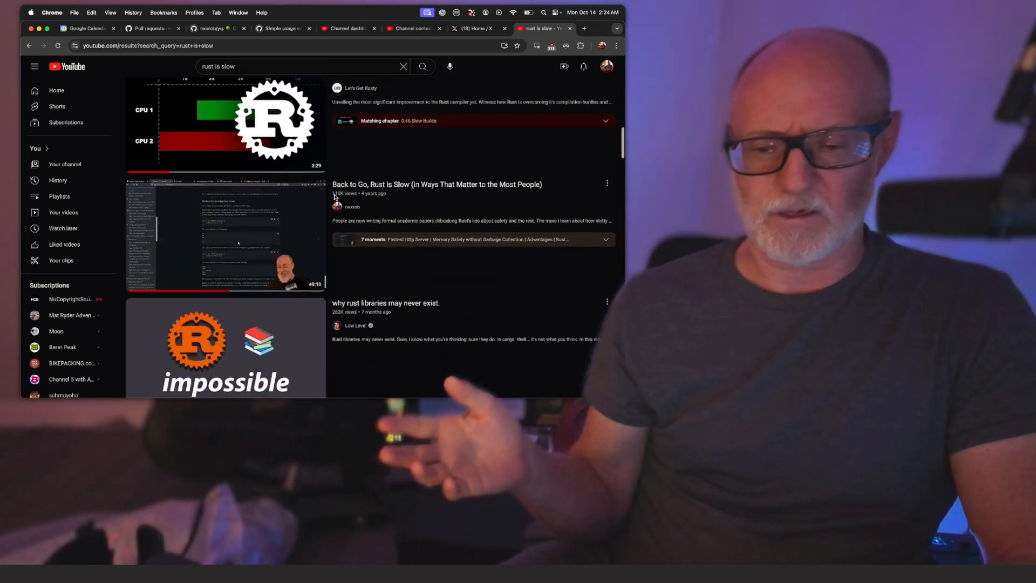
scroll(334, 197, "down", 3)
scroll(335, 197, "down", 3)
scroll(335, 197, "down", 3)
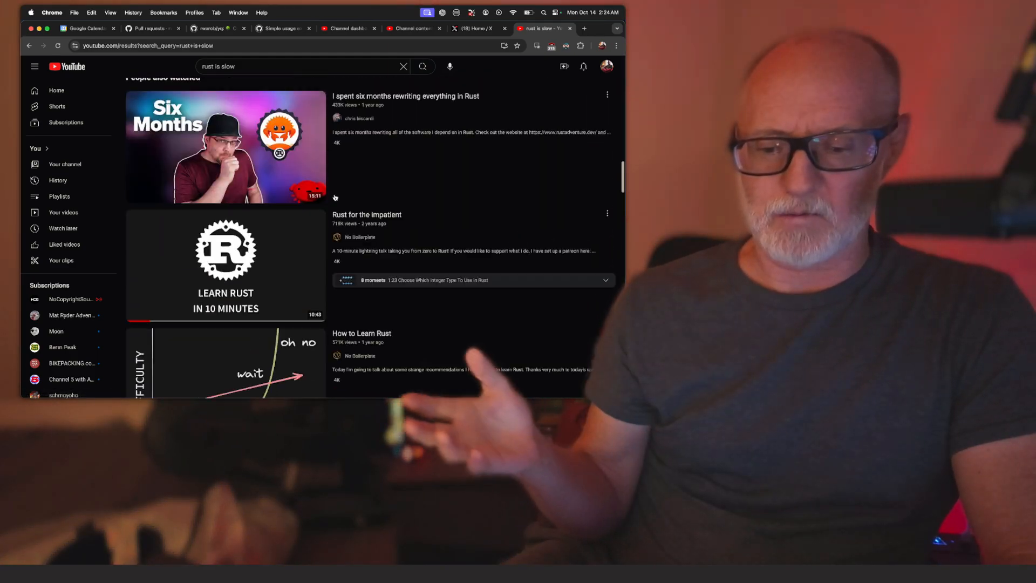
scroll(335, 197, "down", 3)
scroll(335, 197, "down", 2)
scroll(334, 197, "down", 3)
scroll(334, 197, "down", 3)
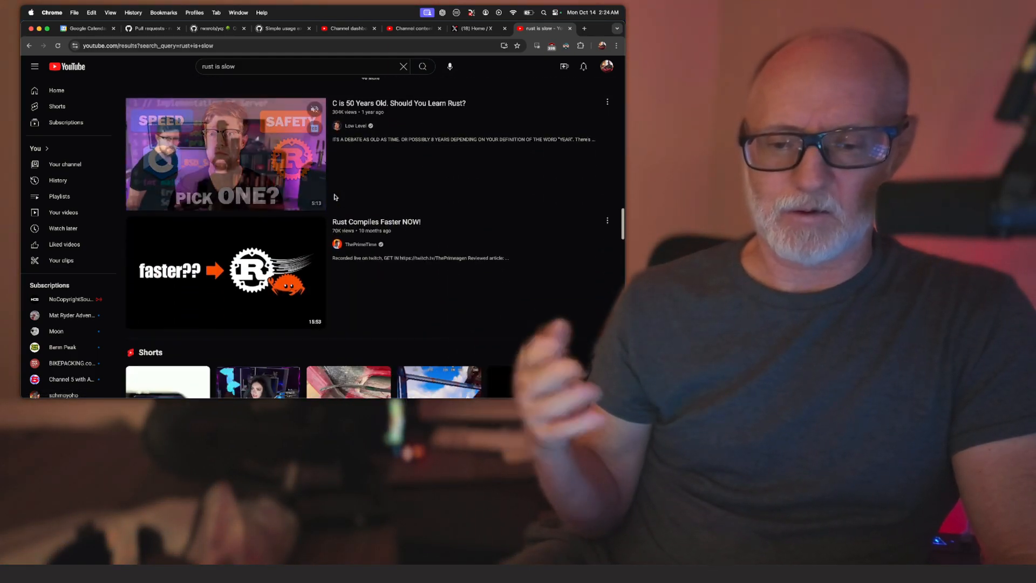
scroll(335, 197, "down", 2)
scroll(335, 197, "up", 5)
scroll(334, 197, "down", 4)
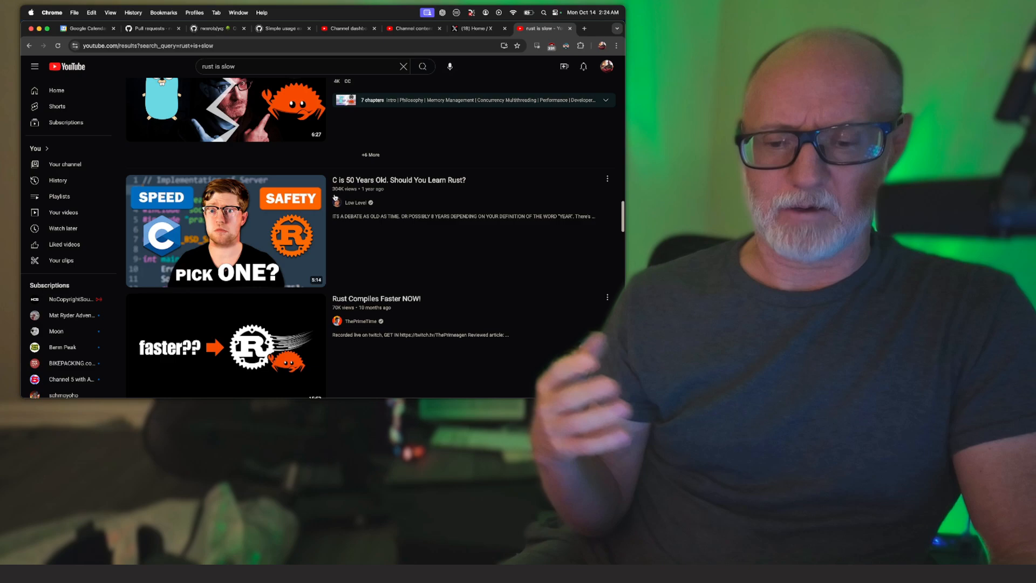
scroll(335, 197, "down", 4)
scroll(335, 196, "down", 4)
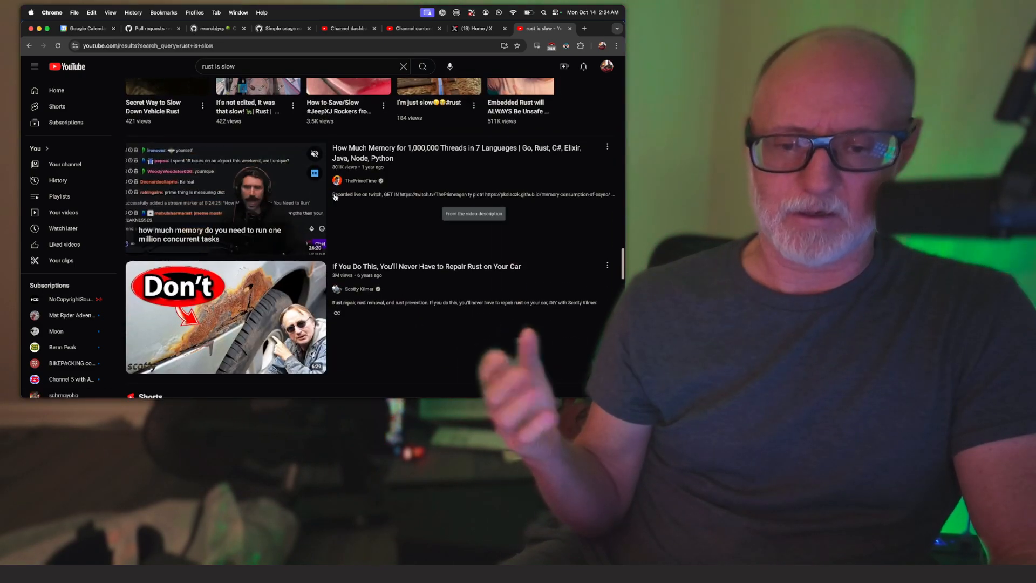
scroll(335, 196, "down", 6)
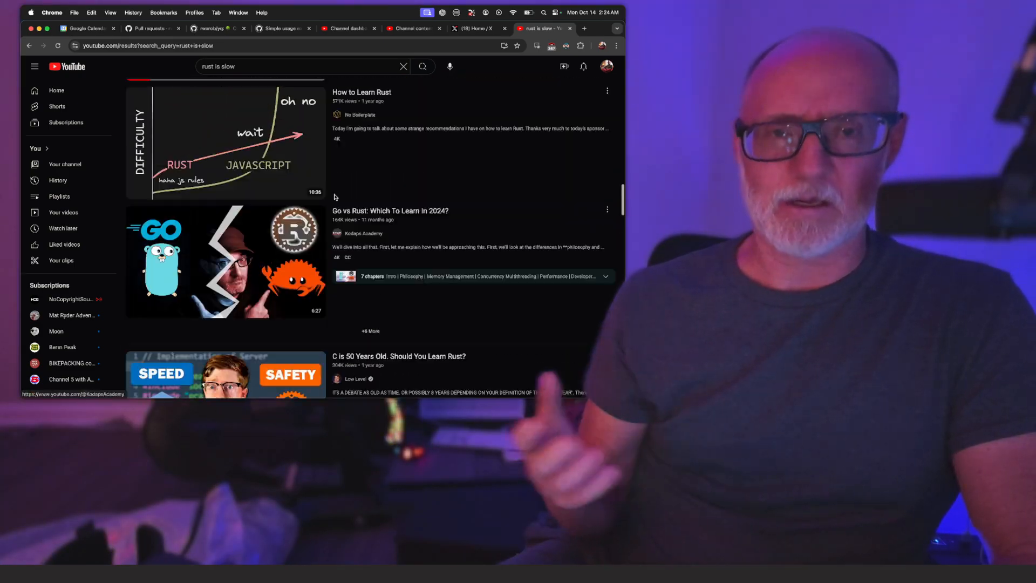
scroll(335, 197, "down", 6)
scroll(334, 197, "down", 4)
scroll(334, 197, "down", 4)
scroll(335, 197, "down", 4)
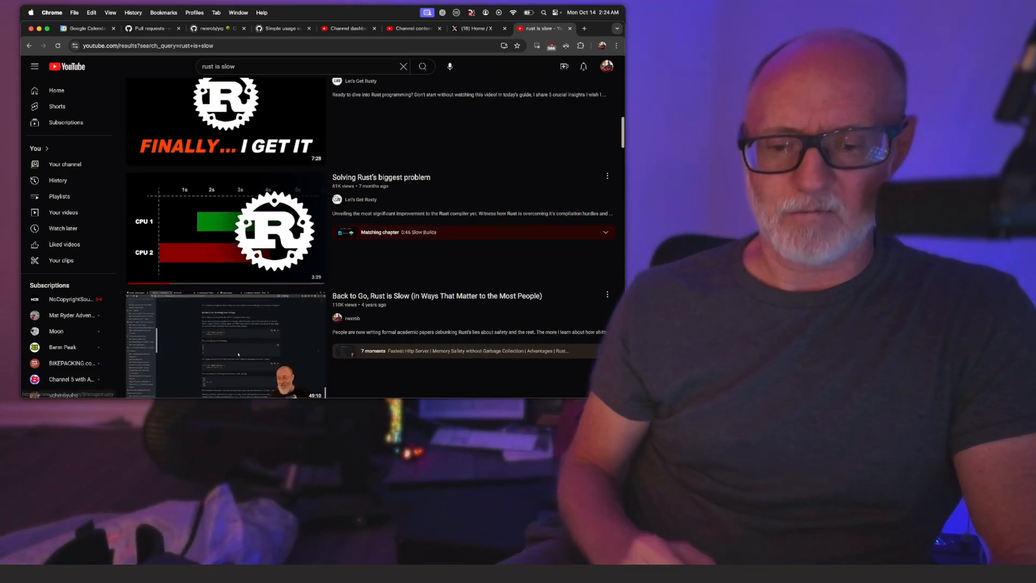
scroll(335, 197, "up", 8)
scroll(334, 197, "up", 3)
scroll(334, 197, "up", 5)
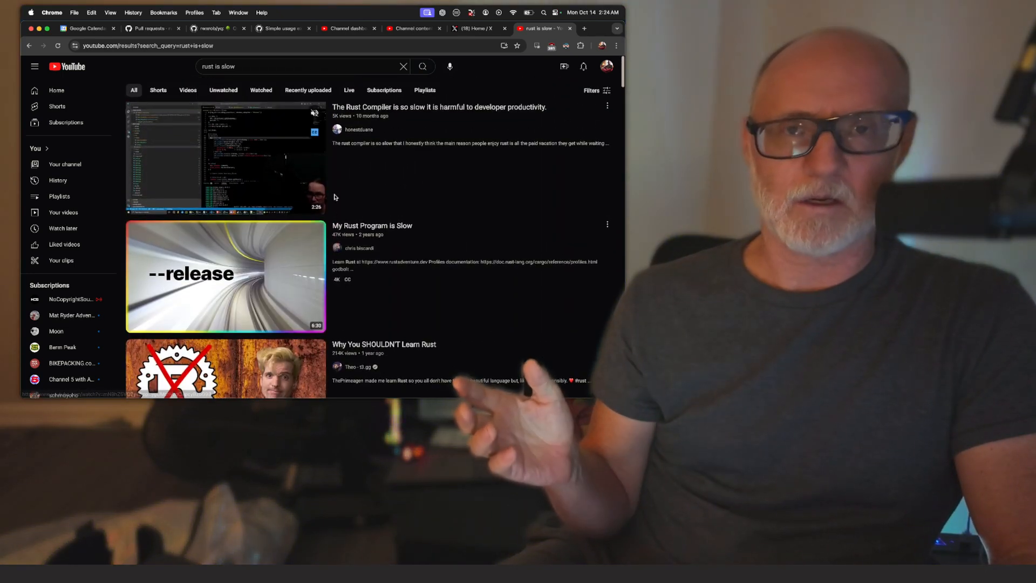
scroll(334, 197, "down", 3)
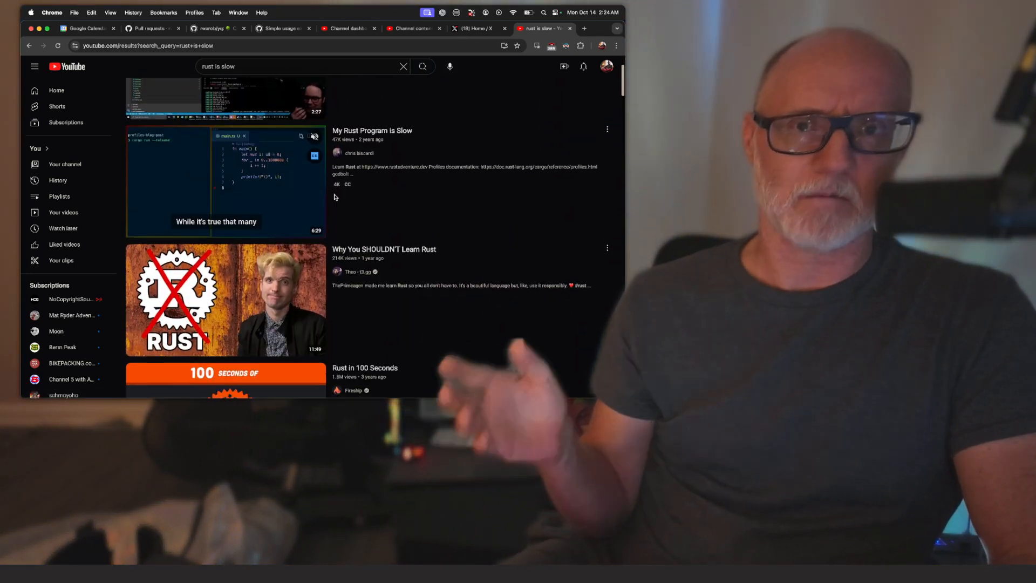
scroll(335, 196, "down", 3)
scroll(334, 197, "down", 1)
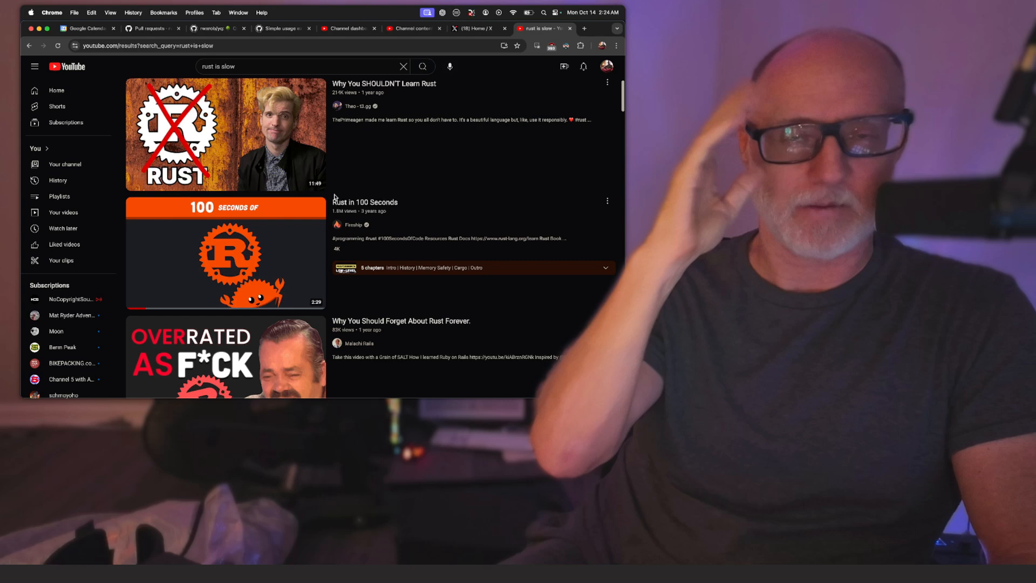
scroll(334, 197, "down", 2)
scroll(335, 197, "down", 1)
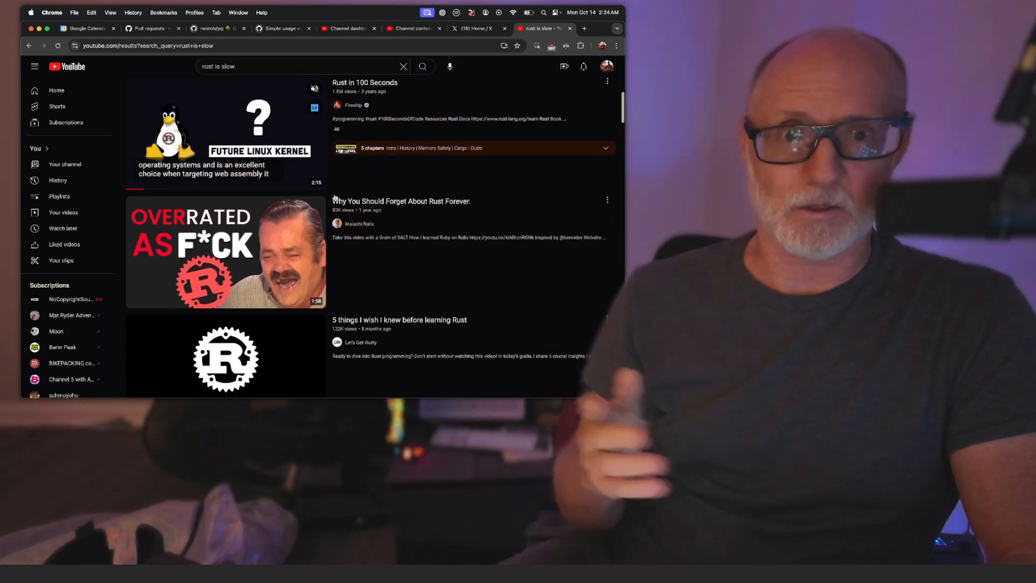
scroll(334, 197, "down", 3)
scroll(335, 197, "down", 3)
scroll(334, 196, "down", 3)
scroll(334, 196, "down", 3)
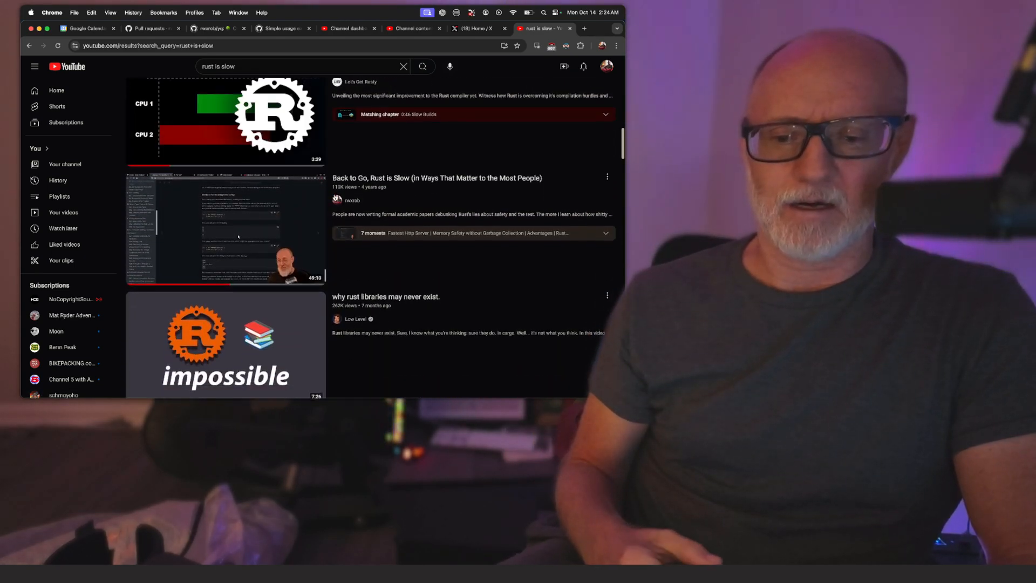
scroll(239, 236, "down", 1)
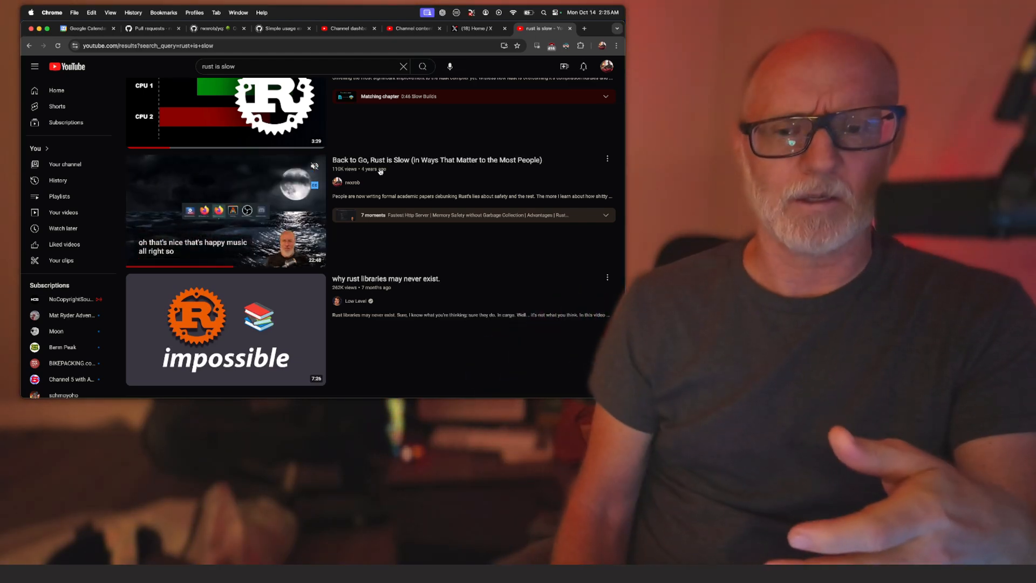
scroll(380, 170, "up", 3)
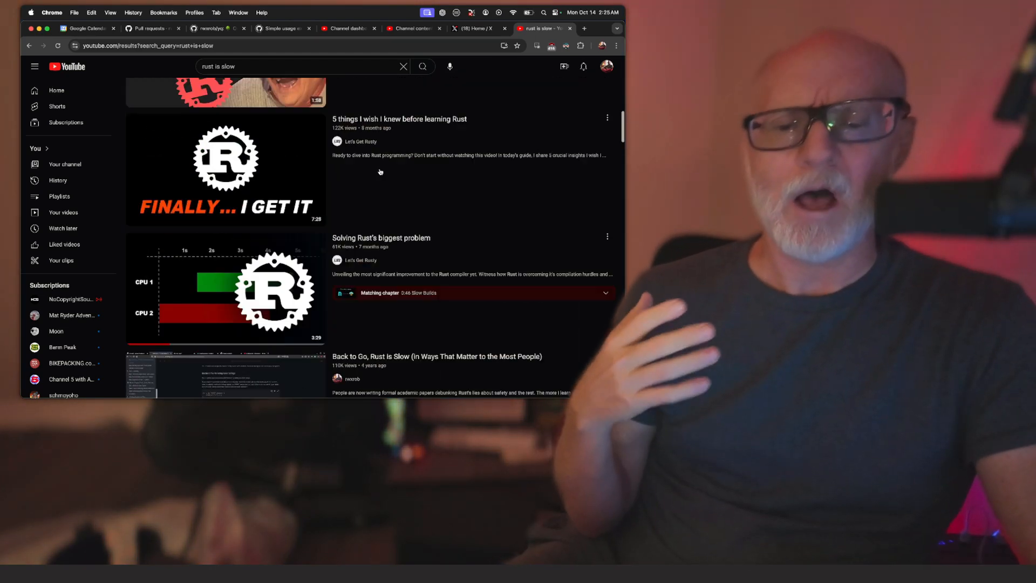
scroll(380, 172, "up", 5)
scroll(380, 172, "up", 5)
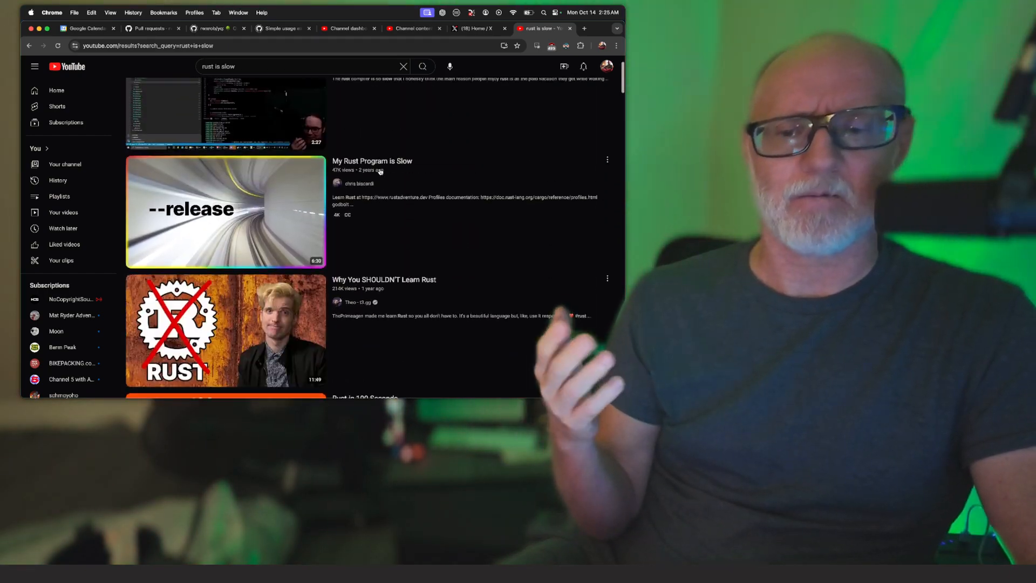
scroll(380, 170, "up", 3)
scroll(379, 171, "down", 5)
scroll(380, 170, "down", 5)
scroll(380, 171, "down", 4)
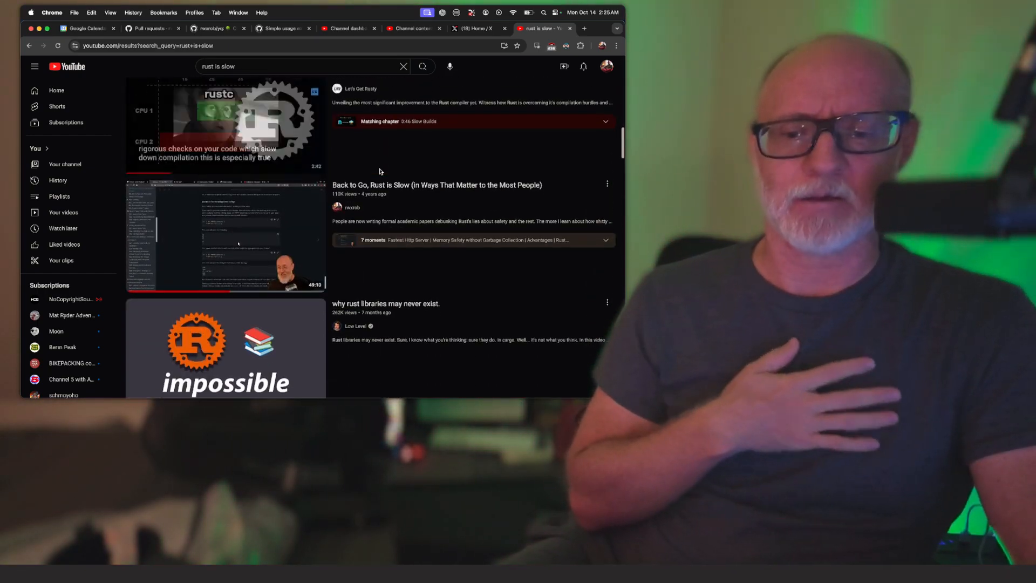
scroll(380, 171, "down", 2)
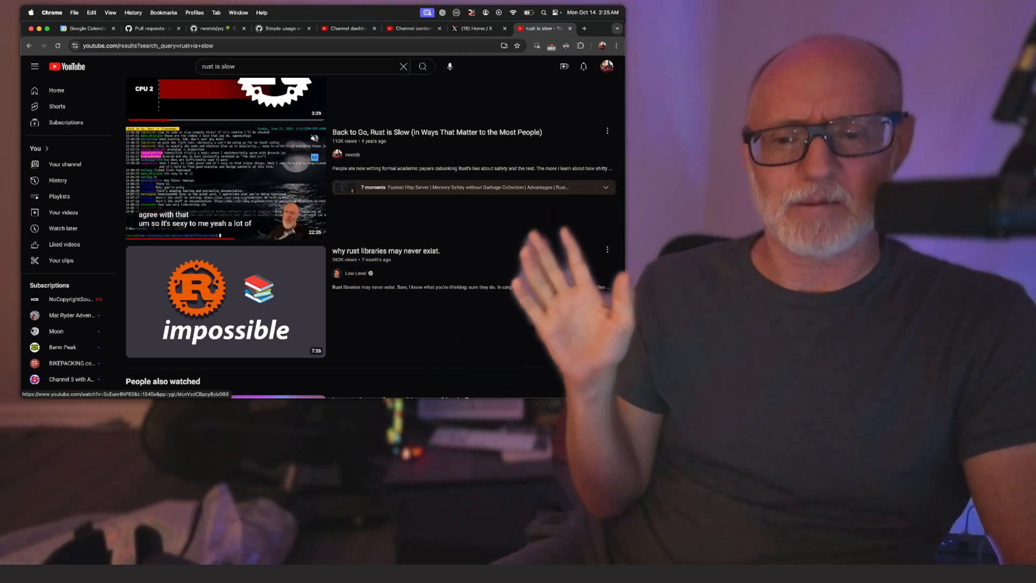
scroll(314, 139, "up", 1)
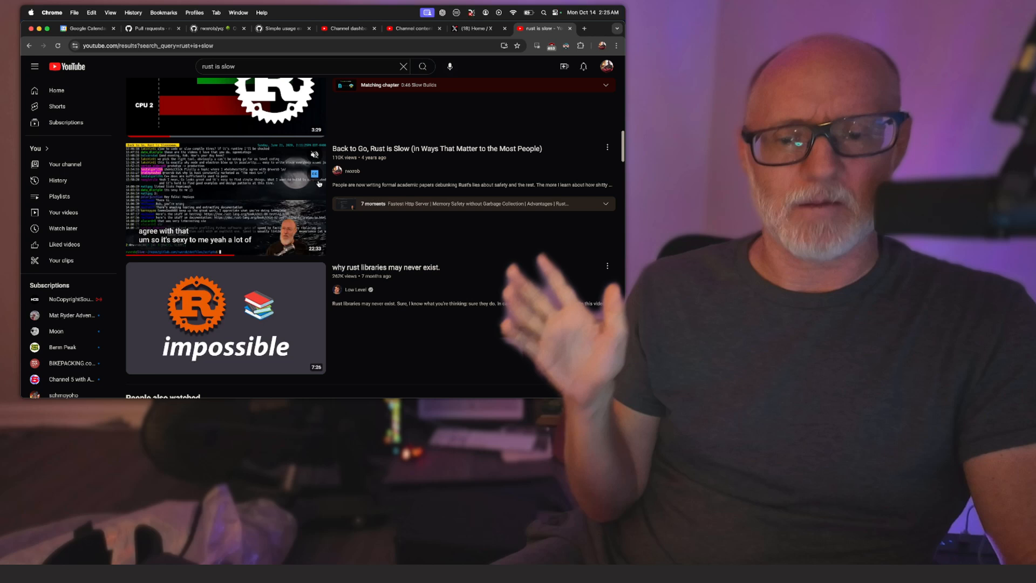